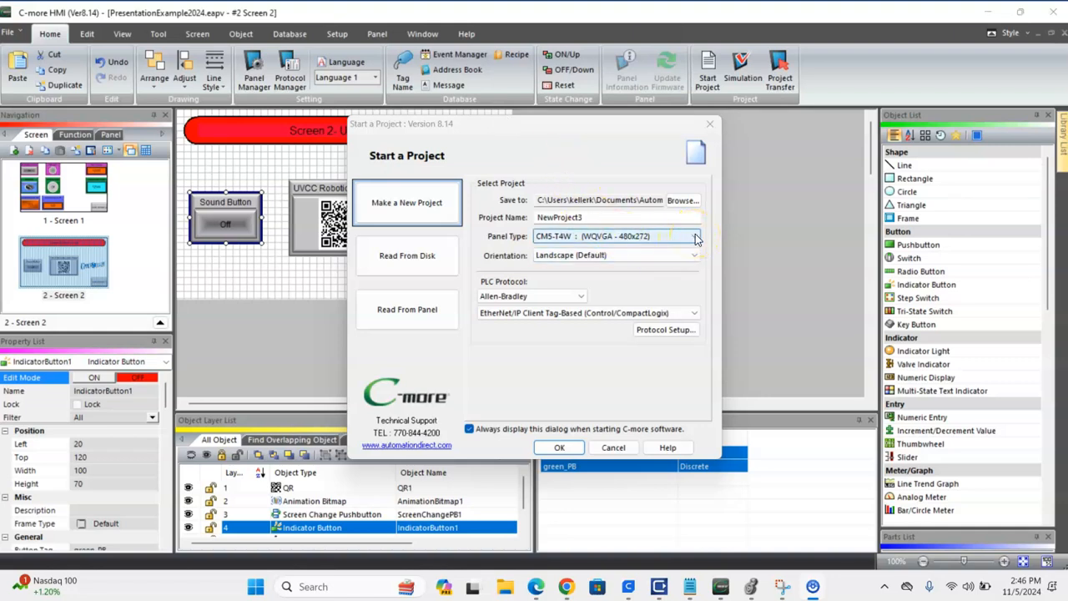
Name the new project VideoDemo.
mouse_move(720, 587)
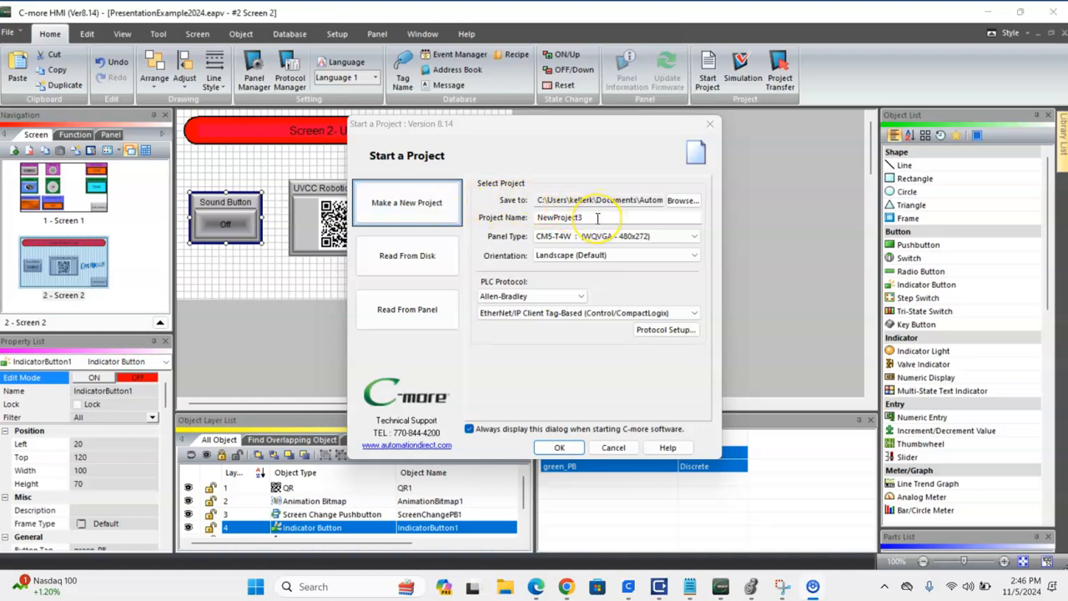
left_click_drag(598, 218, 509, 219)
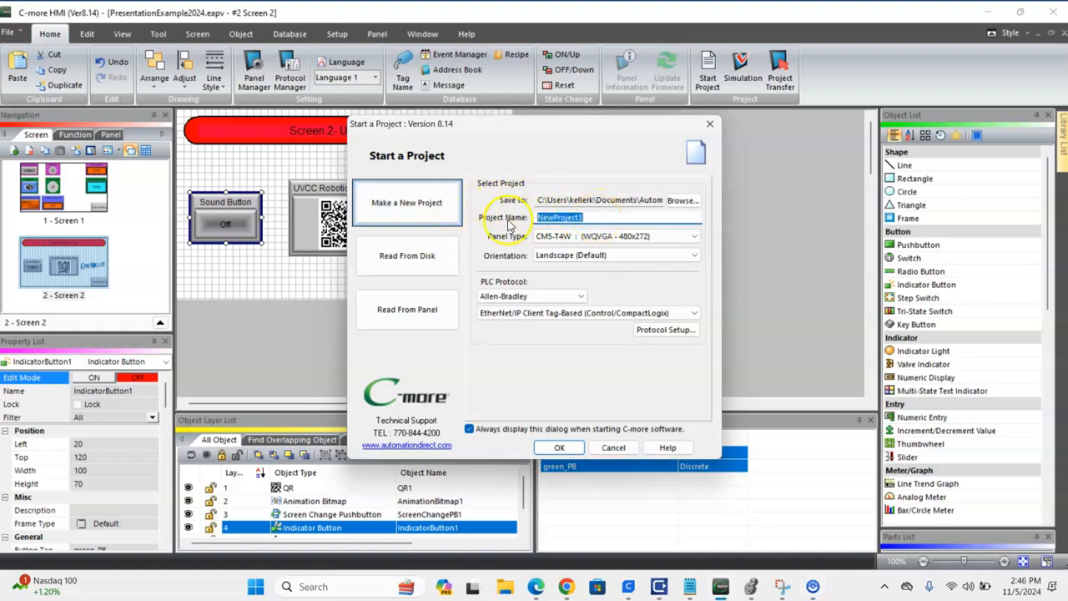
type("VideoDemo")
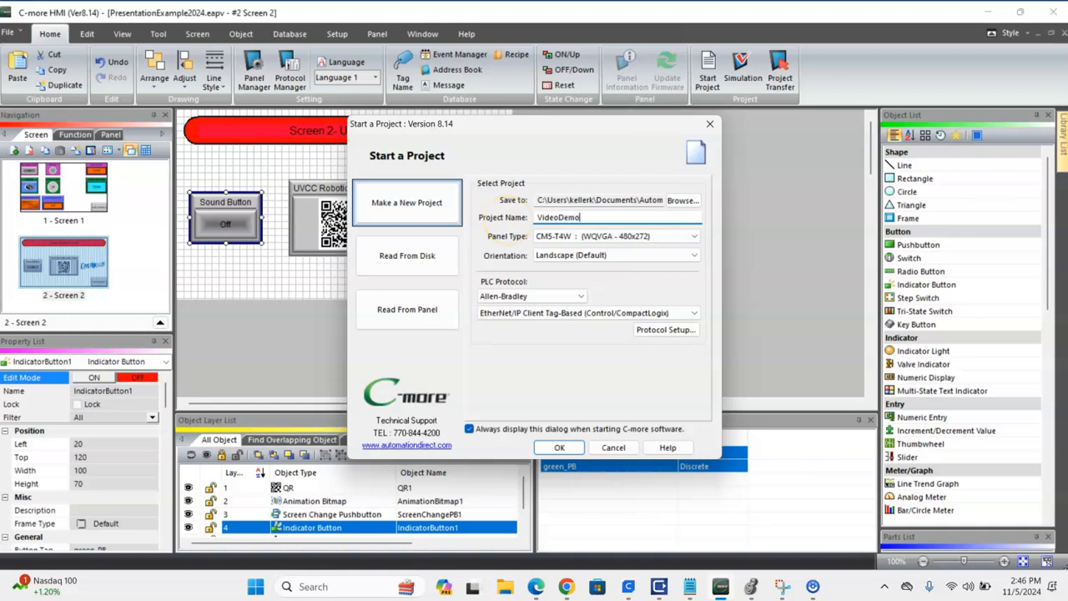
Choose the CM5-T4W (WQVGA - 480x272) panel type with Landscape (Default) orientation for the new project.
left_click(695, 236)
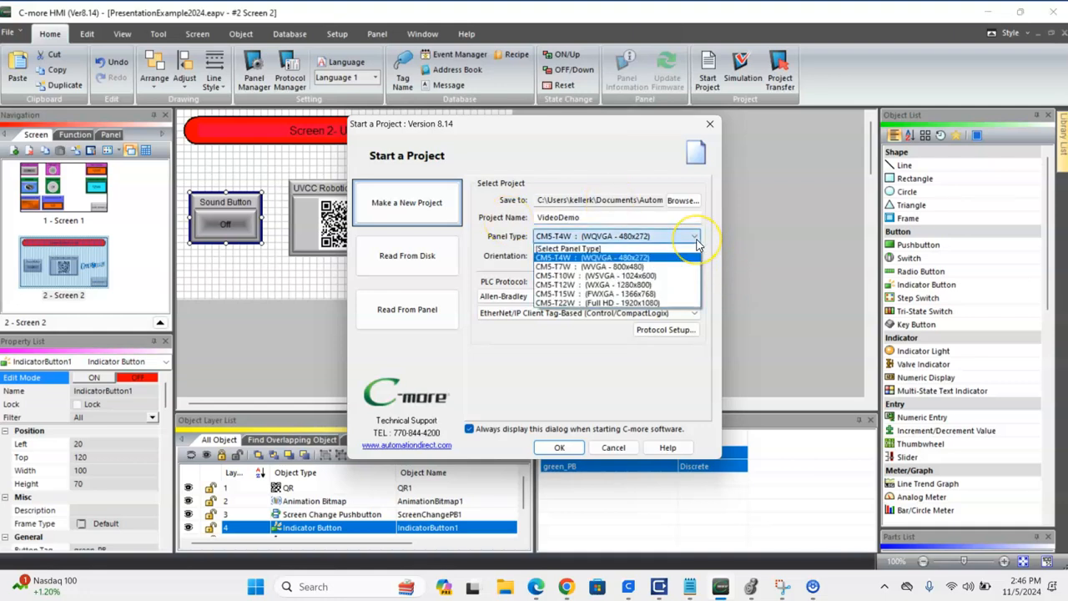
left_click(624, 267)
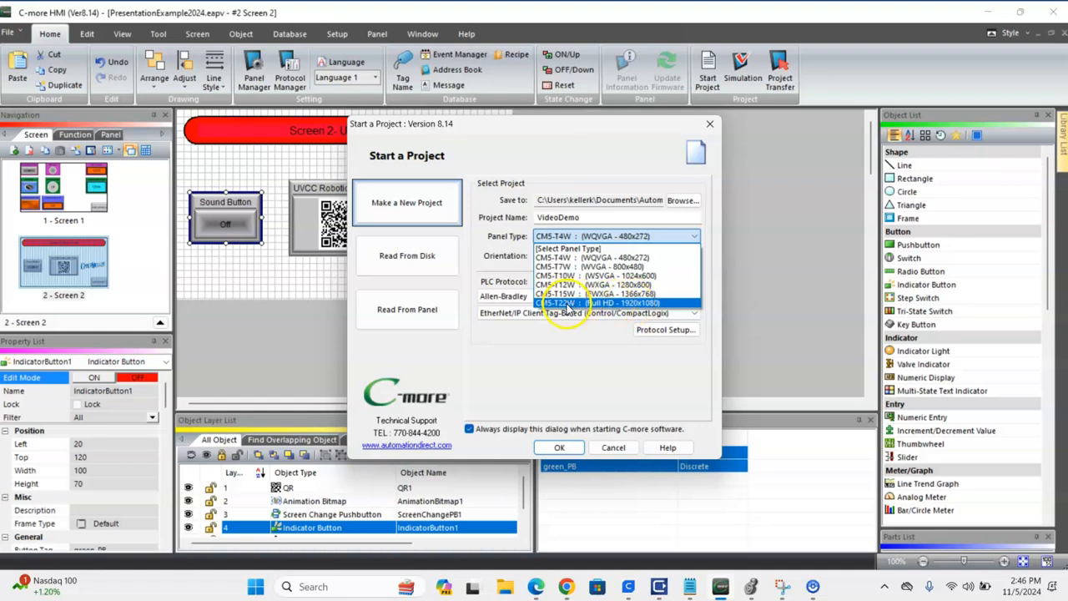
left_click(695, 237)
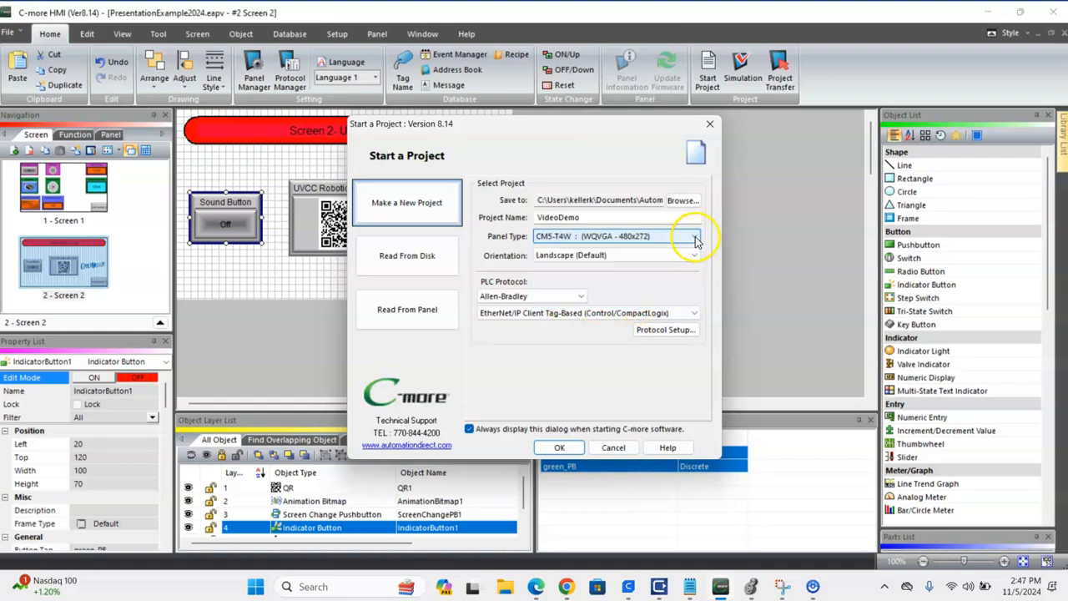
left_click(591, 258)
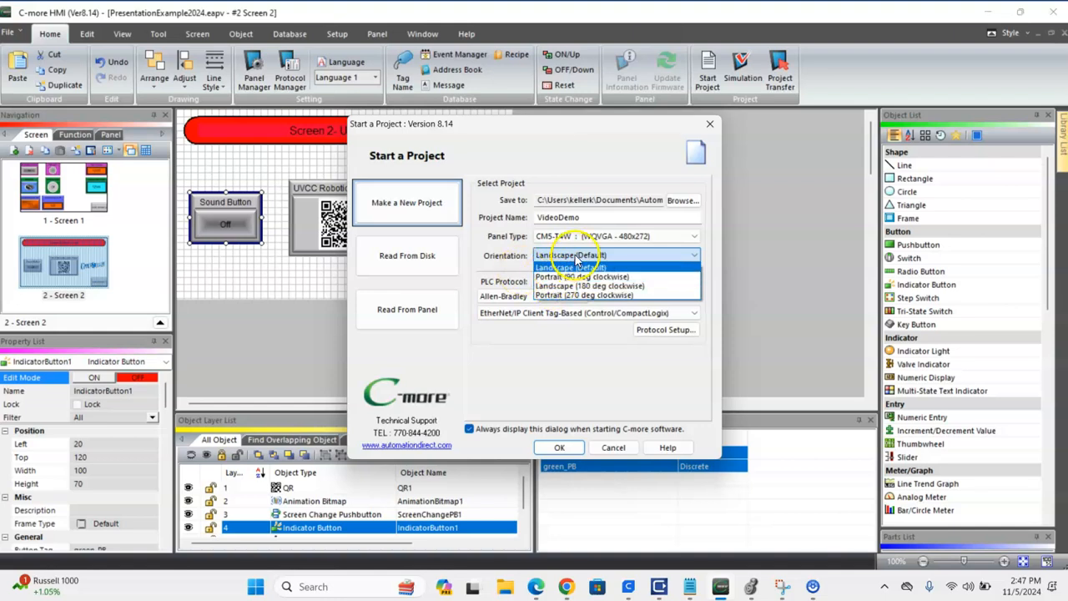
left_click(575, 266)
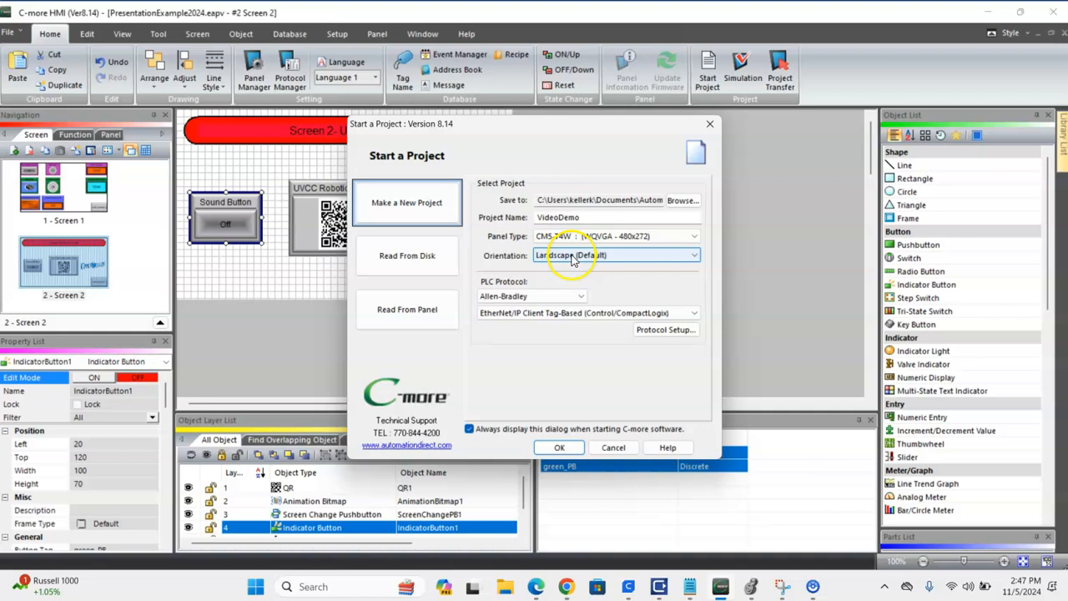
Use the Allen-Bradley EtherNet/IP Client Tag-Based (Control/CompactLogix) protocol and create the project.
left_click(583, 301)
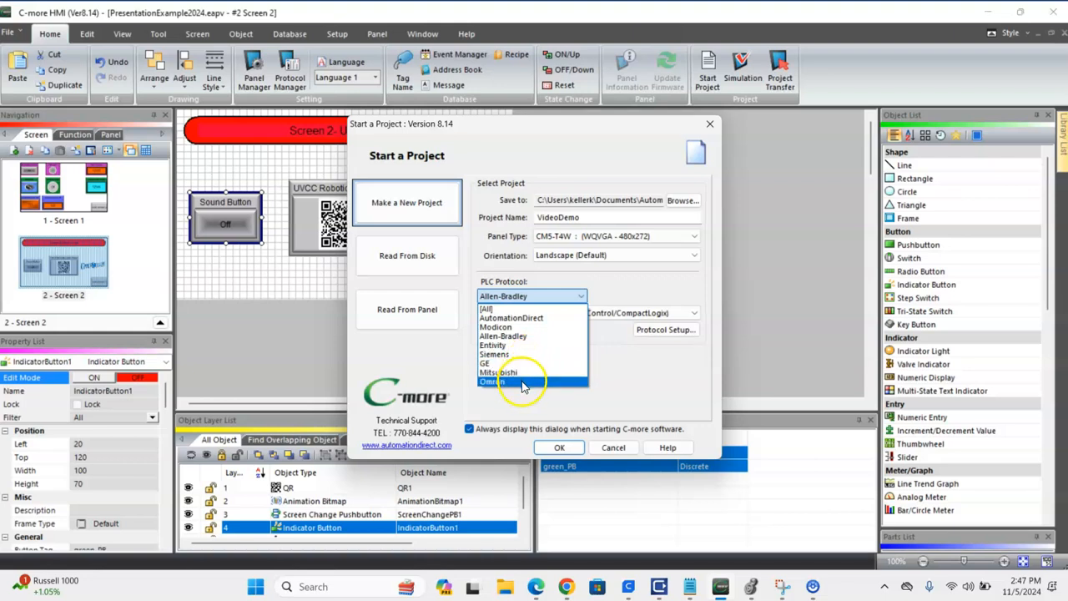
left_click(580, 299)
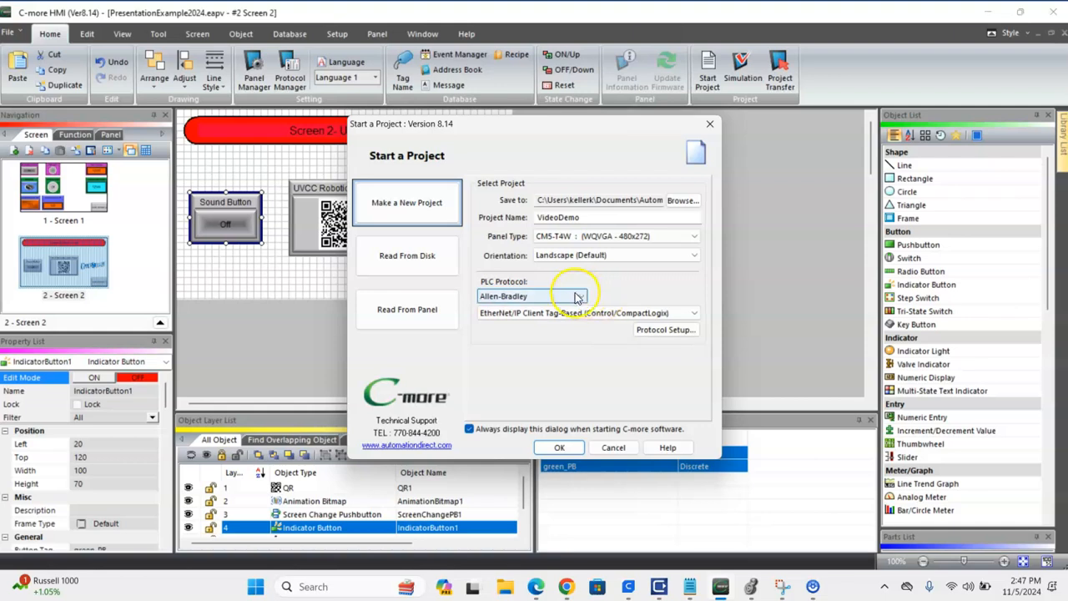
left_click(693, 316)
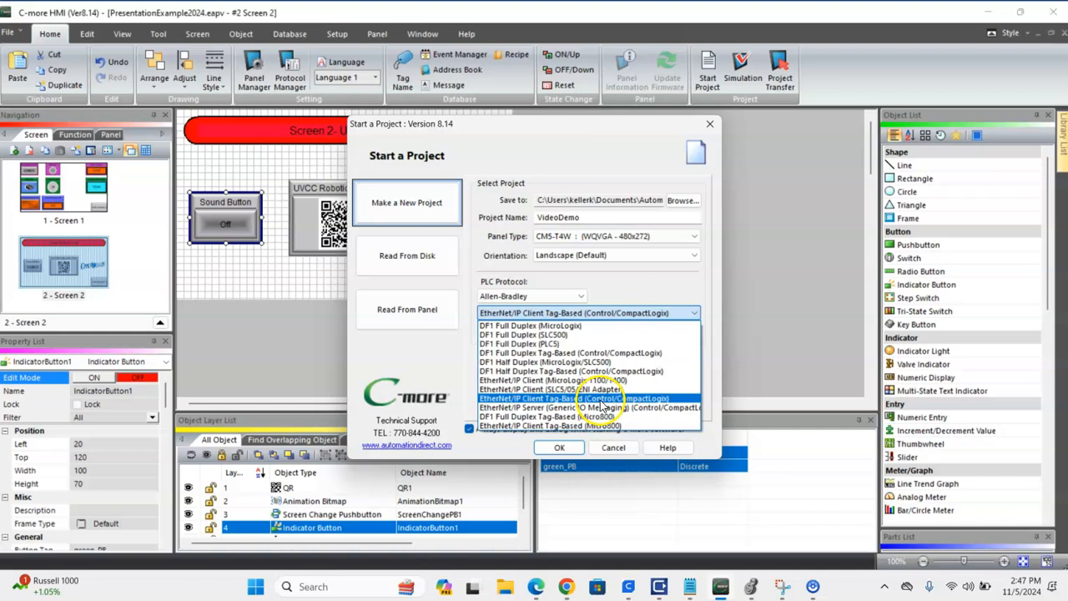
left_click(637, 401)
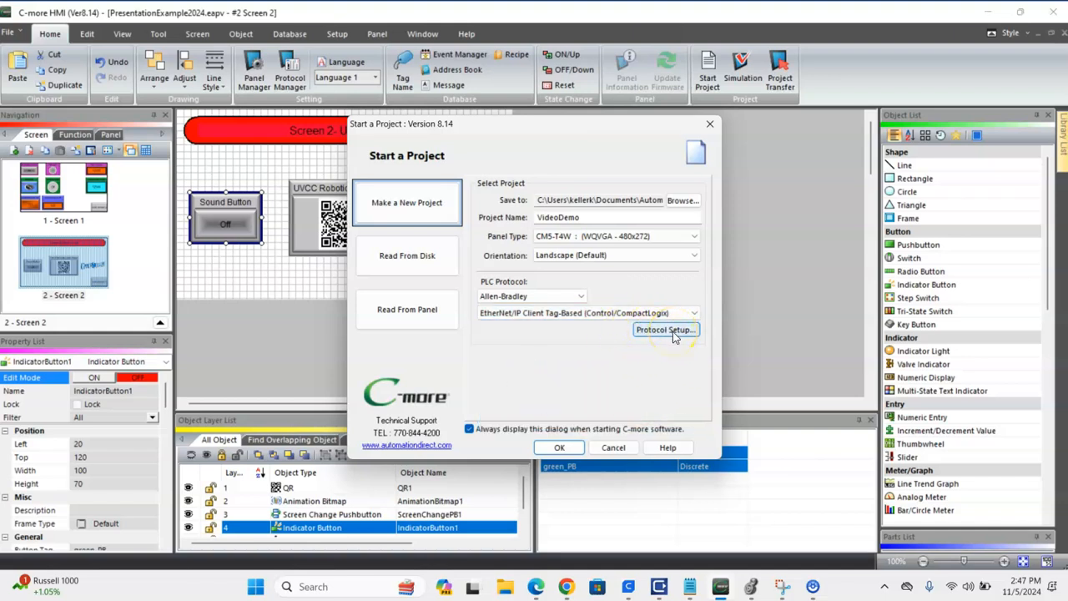
left_click(561, 449)
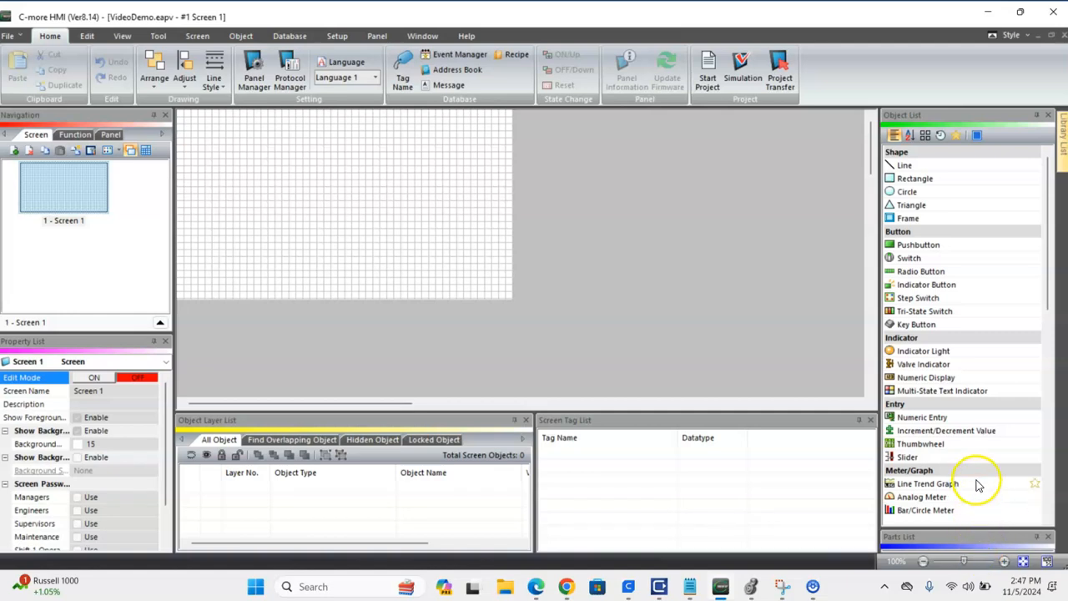
Enlarge the Parts List pane below the Object List to show the first rows of part samples.
left_click_drag(974, 529, 973, 333)
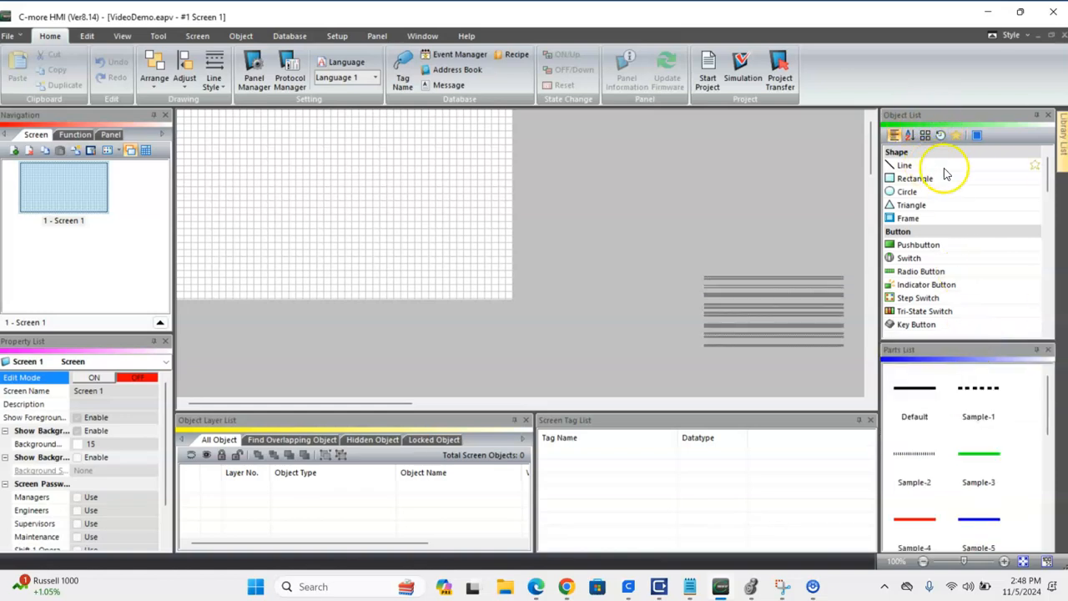
left_click_drag(966, 343, 973, 422)
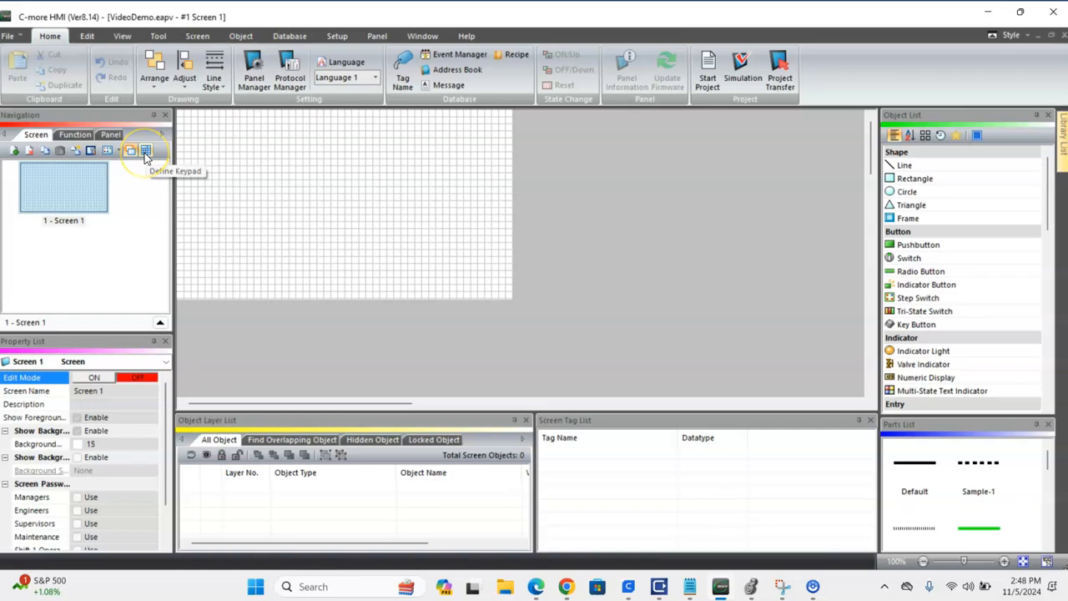
Inspect the panel network's Ethernet Port settings from the project functions, then close them.
left_click(76, 135)
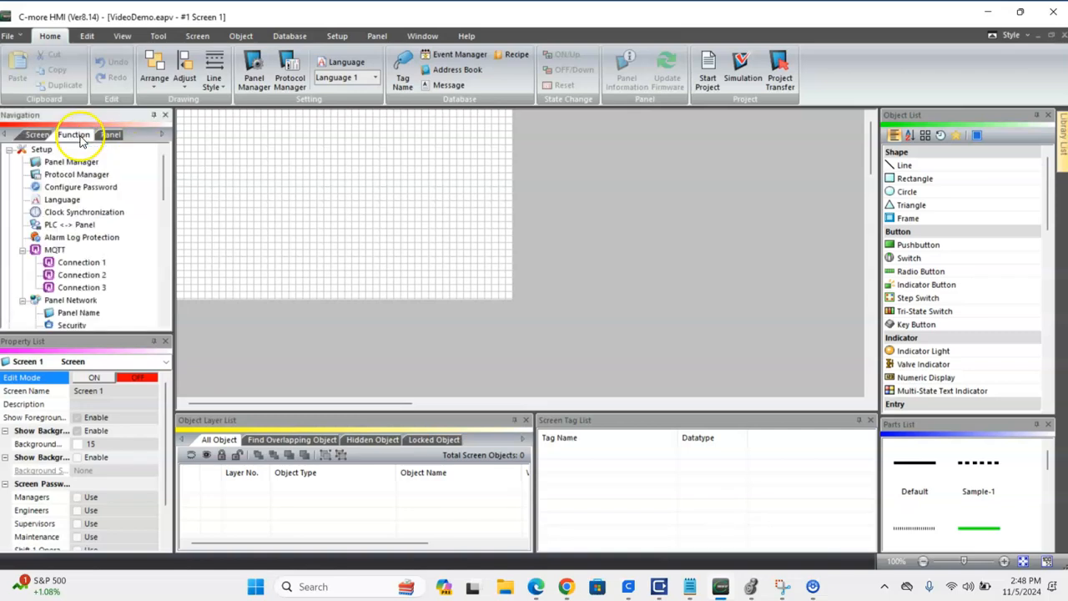
scroll(55, 217, "down", 3)
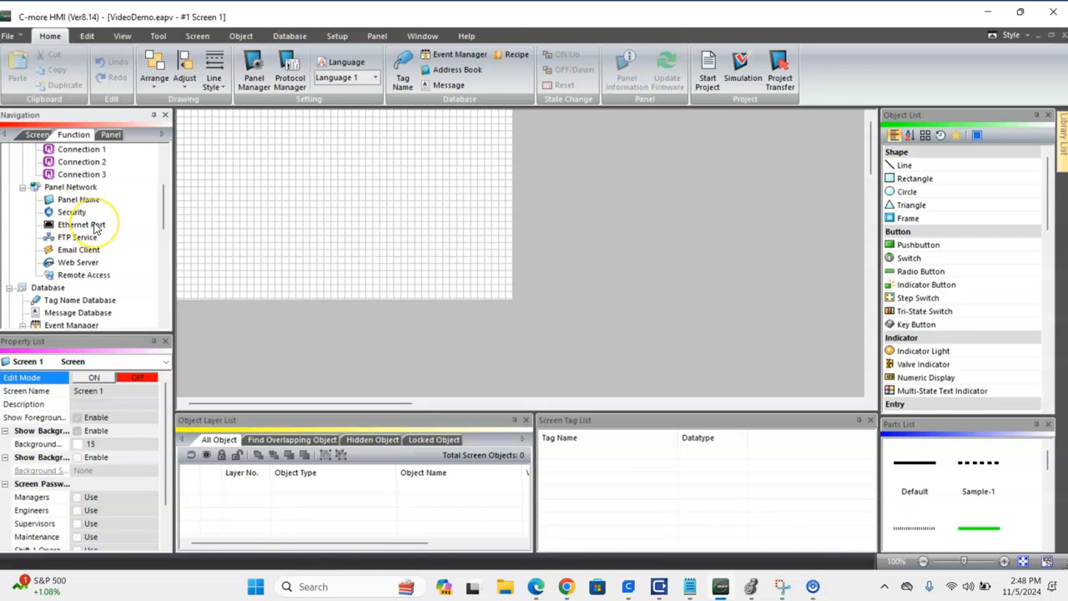
left_click(96, 226)
double_click(96, 225)
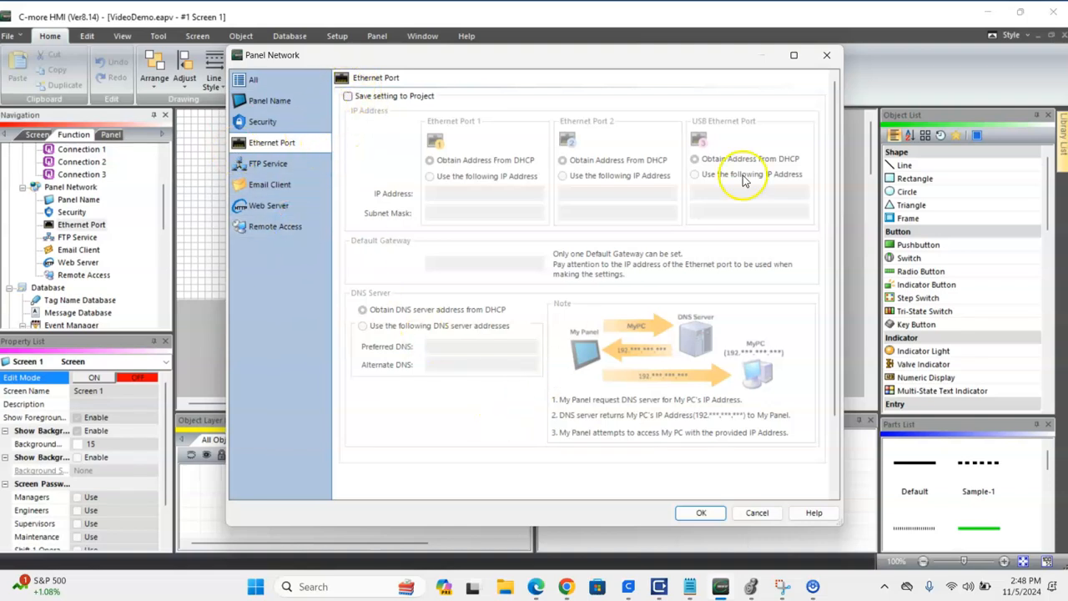
left_click(827, 55)
Look through the remaining project functions, from the database and event manager entries down to the manuals.
scroll(89, 250, "down", 2)
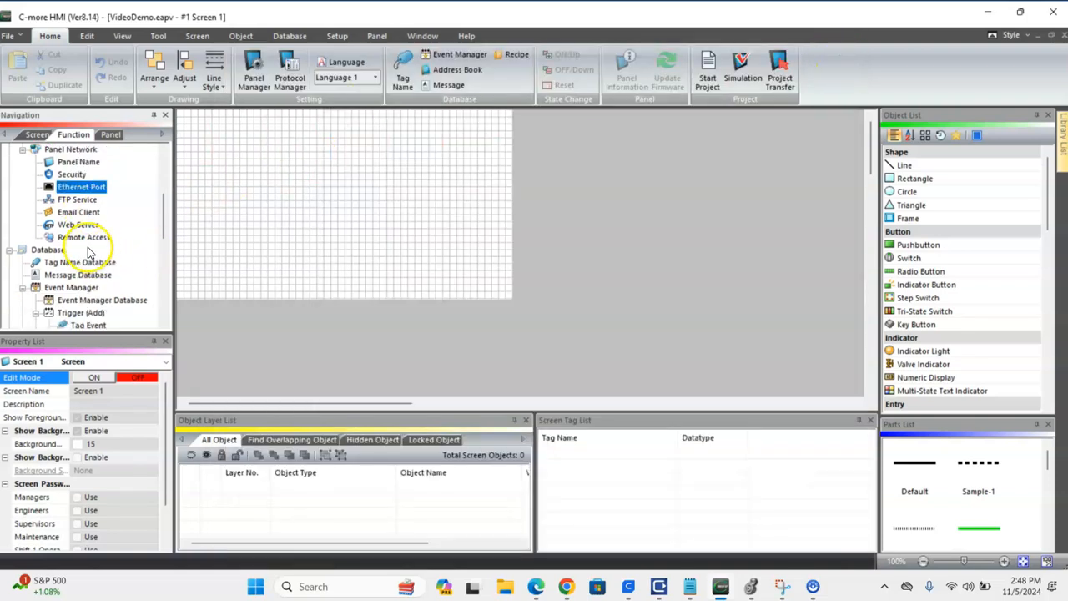
scroll(90, 250, "down", 1)
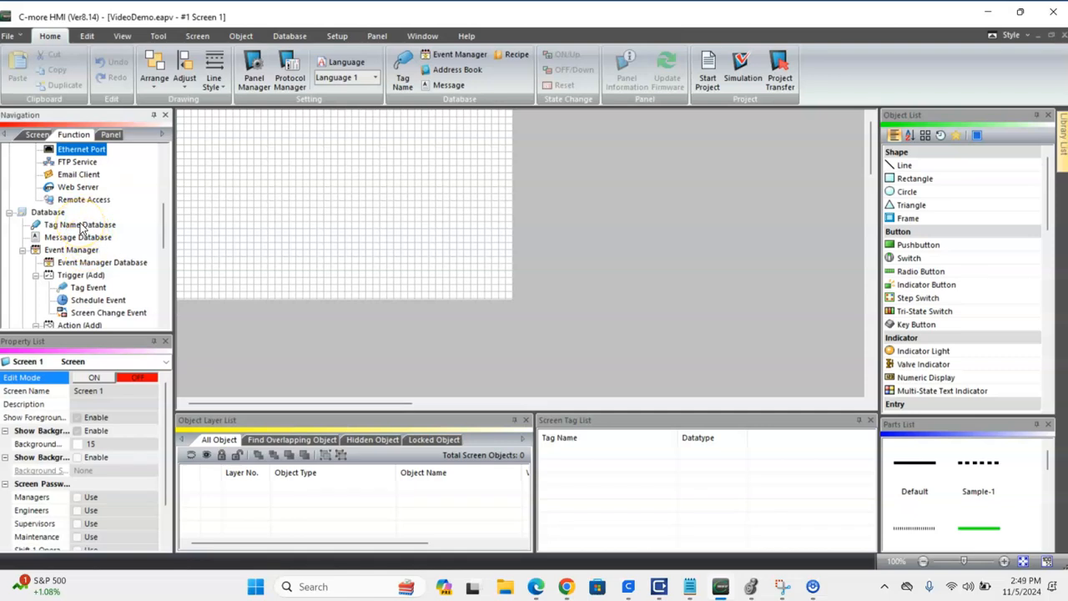
scroll(71, 266, "down", 2)
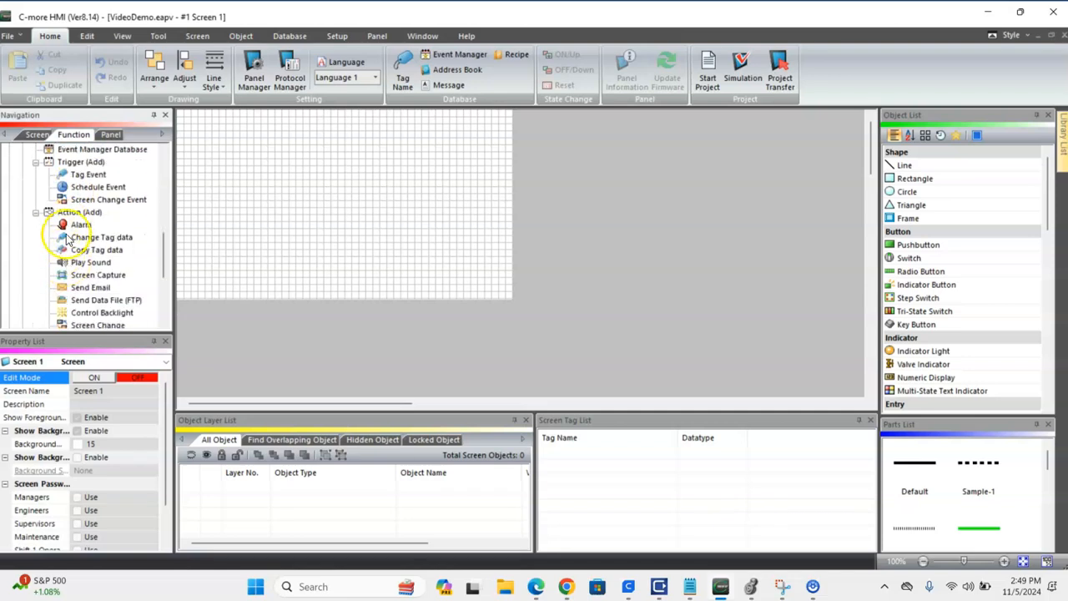
scroll(82, 237, "down", 3)
scroll(83, 225, "down", 2)
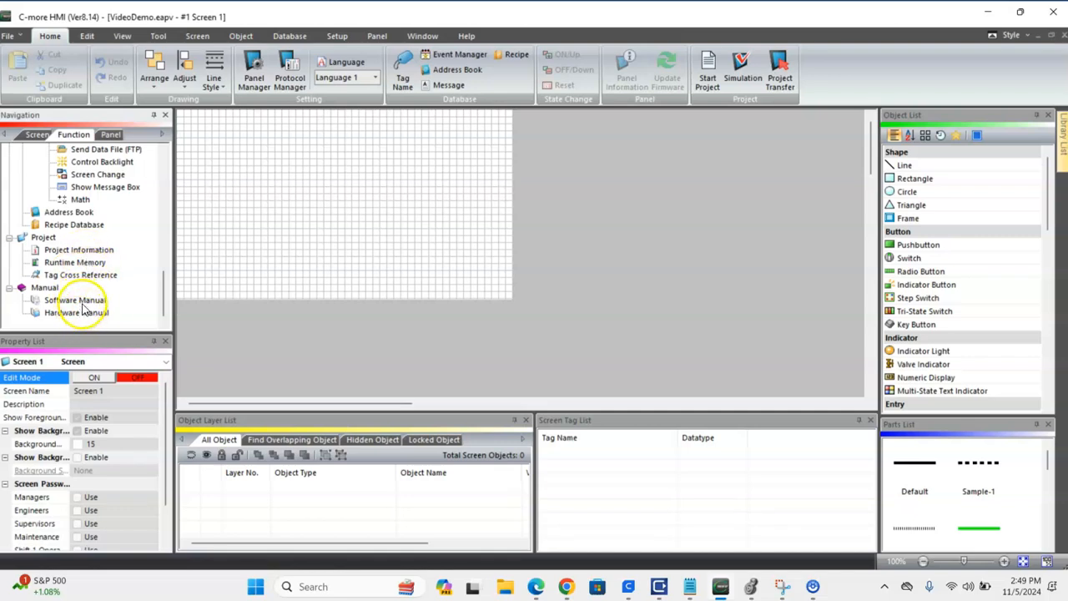
Set the panel communication to Ethernet and check the Ethernet connection setup for online panels without choosing one.
left_click(111, 136)
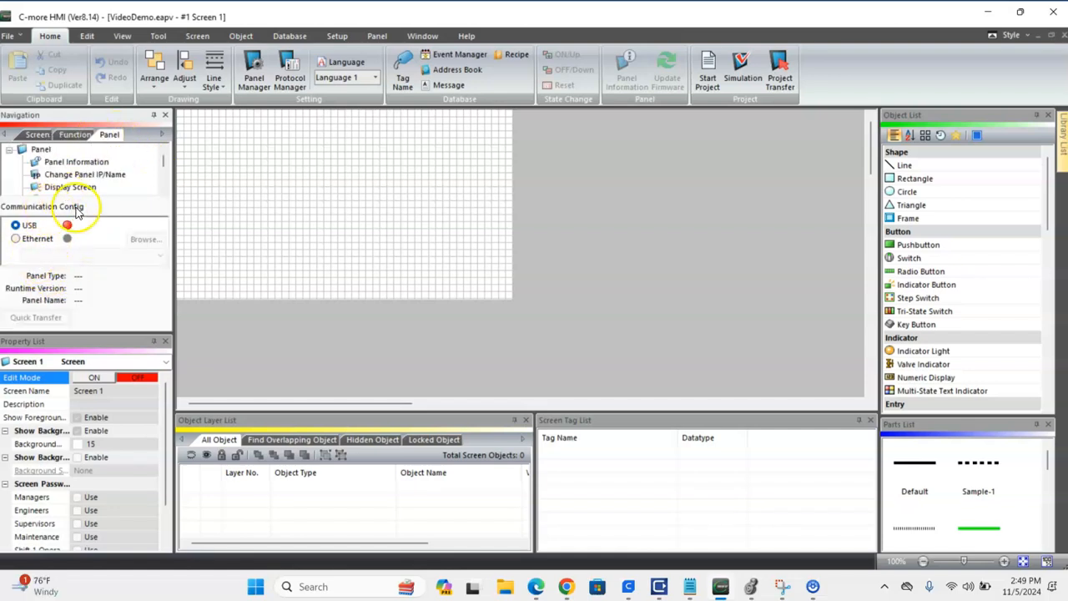
left_click(15, 239)
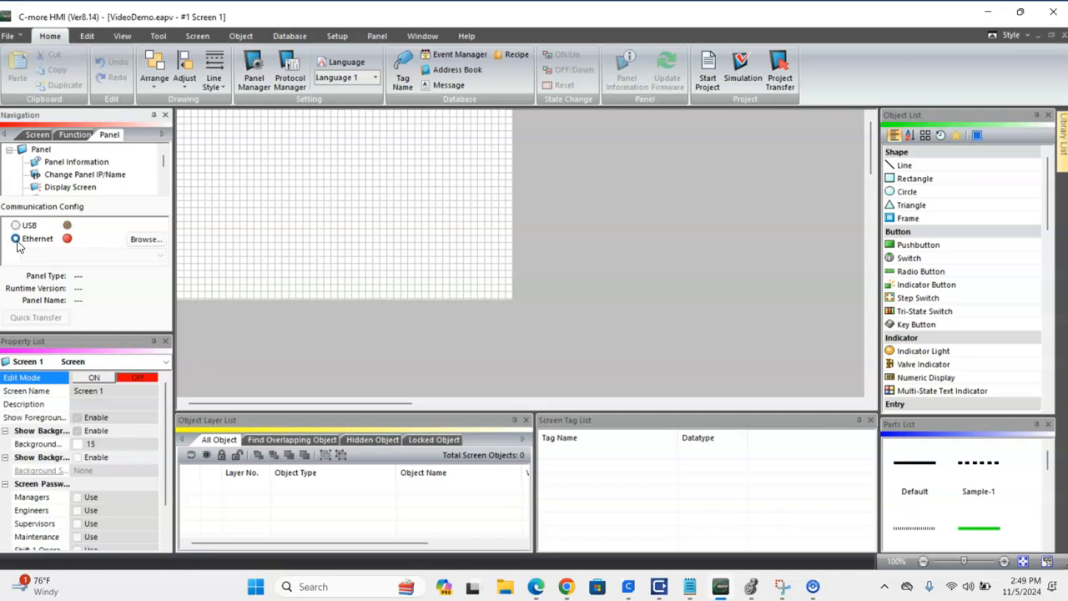
left_click(143, 242)
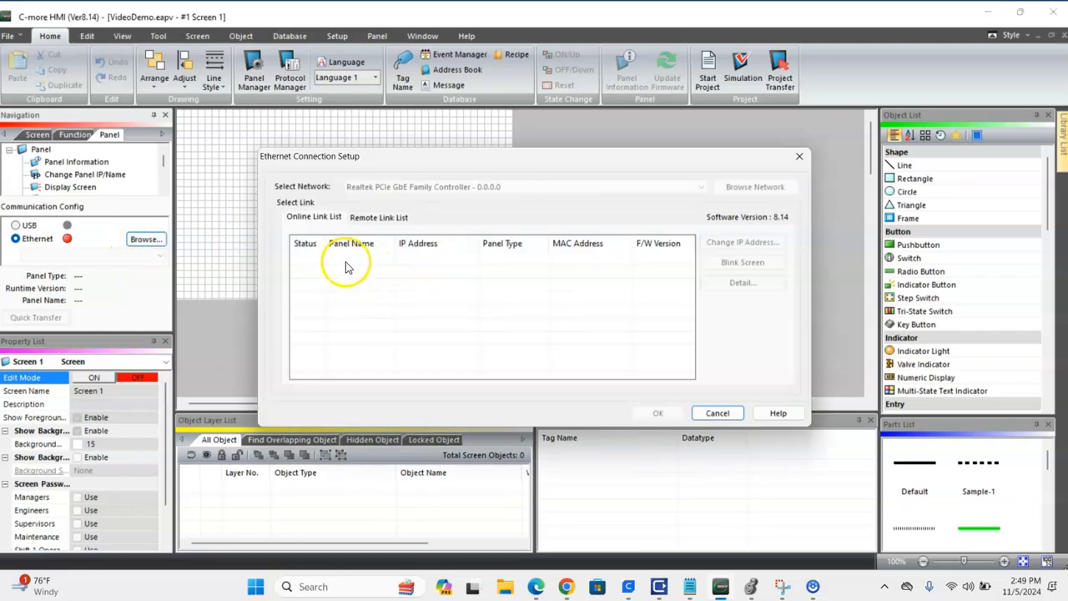
left_click(717, 412)
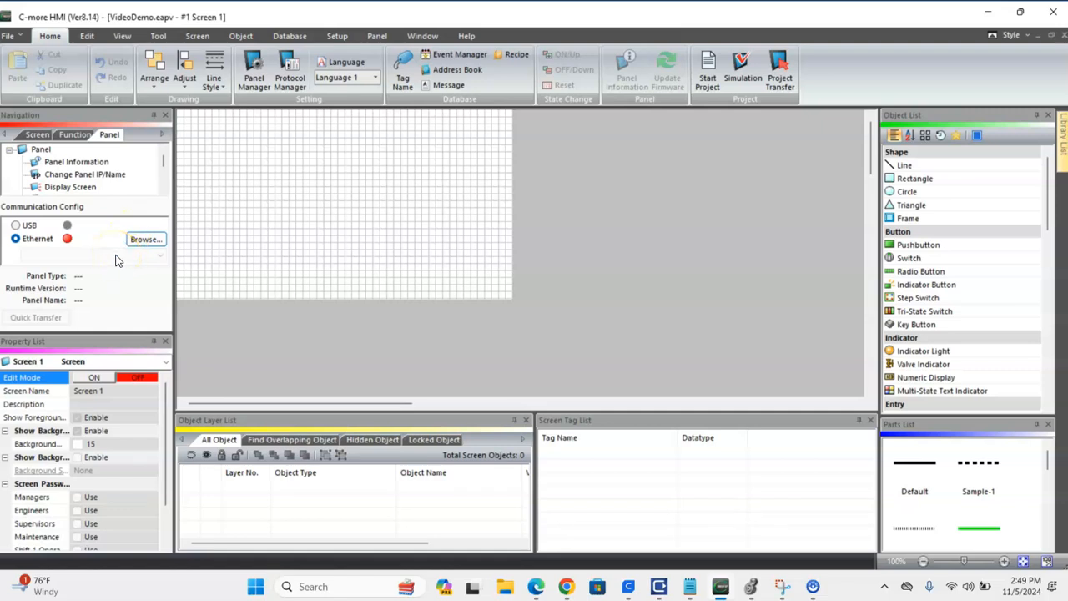
left_click(18, 38)
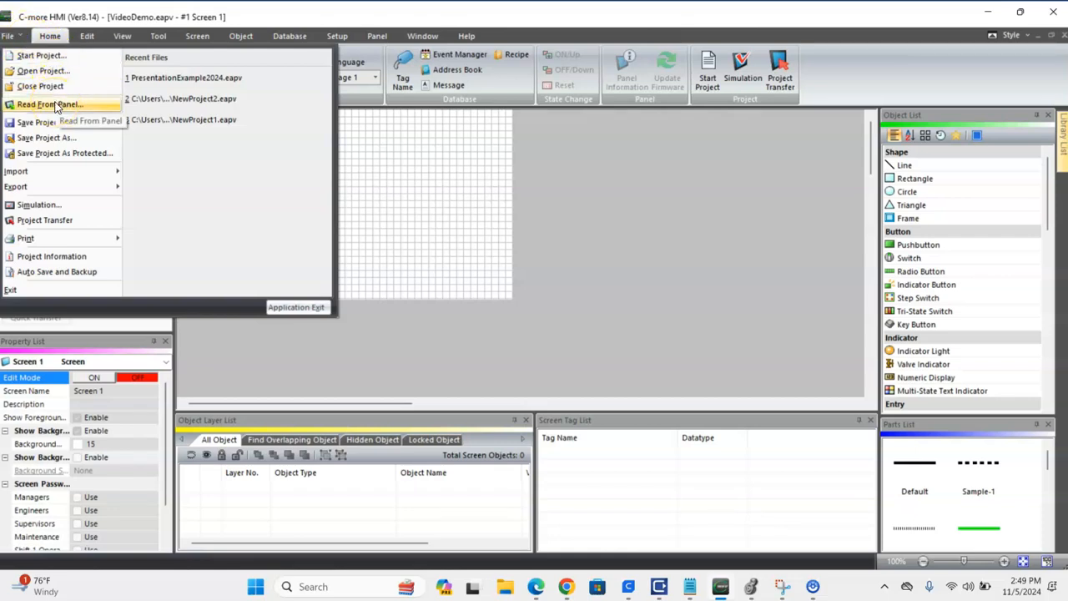
left_click(56, 213)
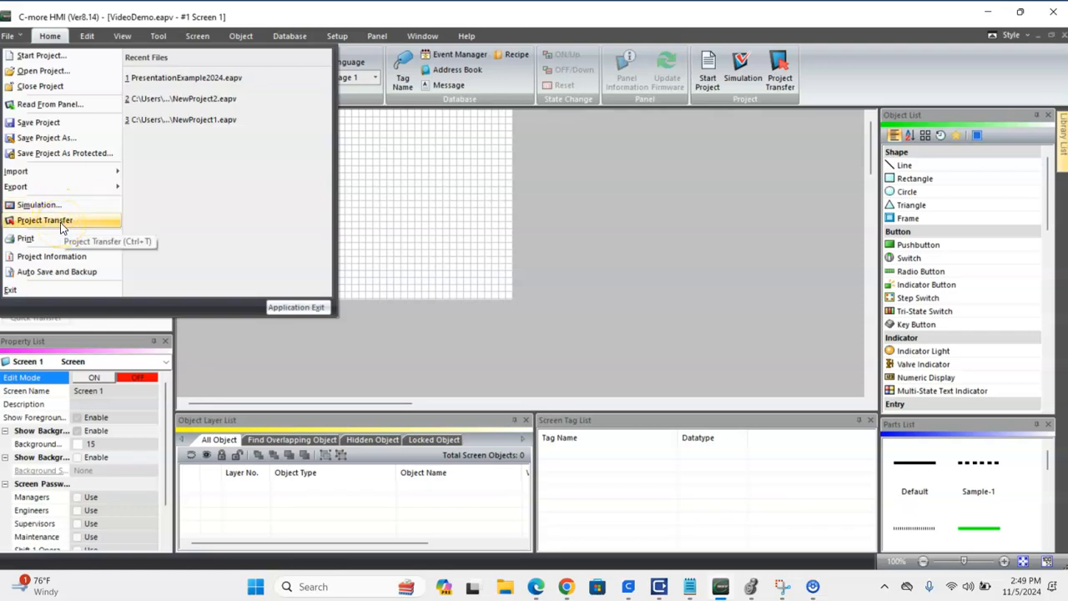
mouse_move(67, 237)
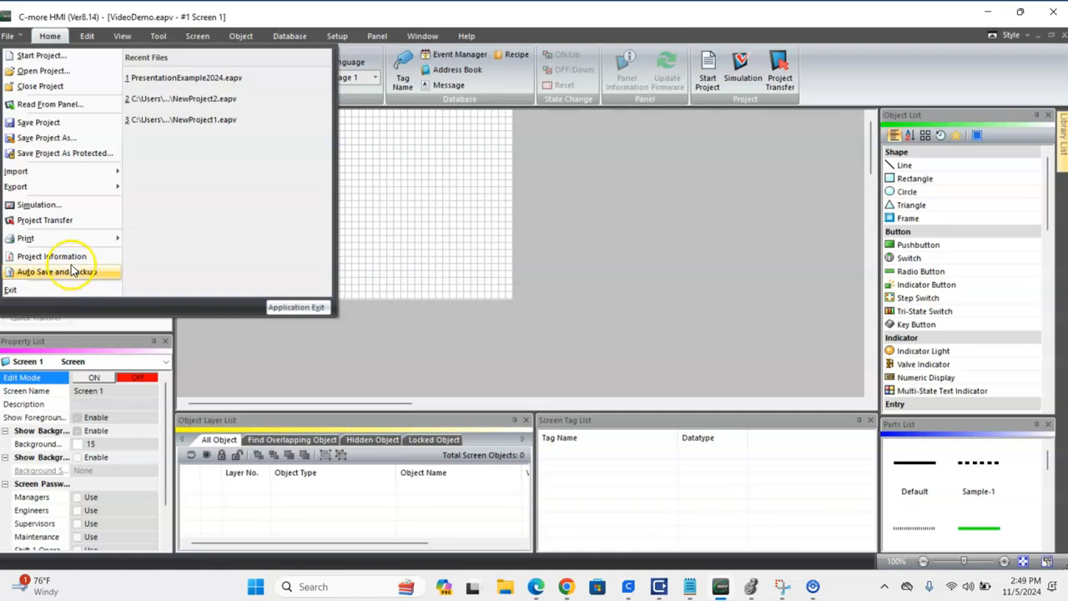
left_click(367, 189)
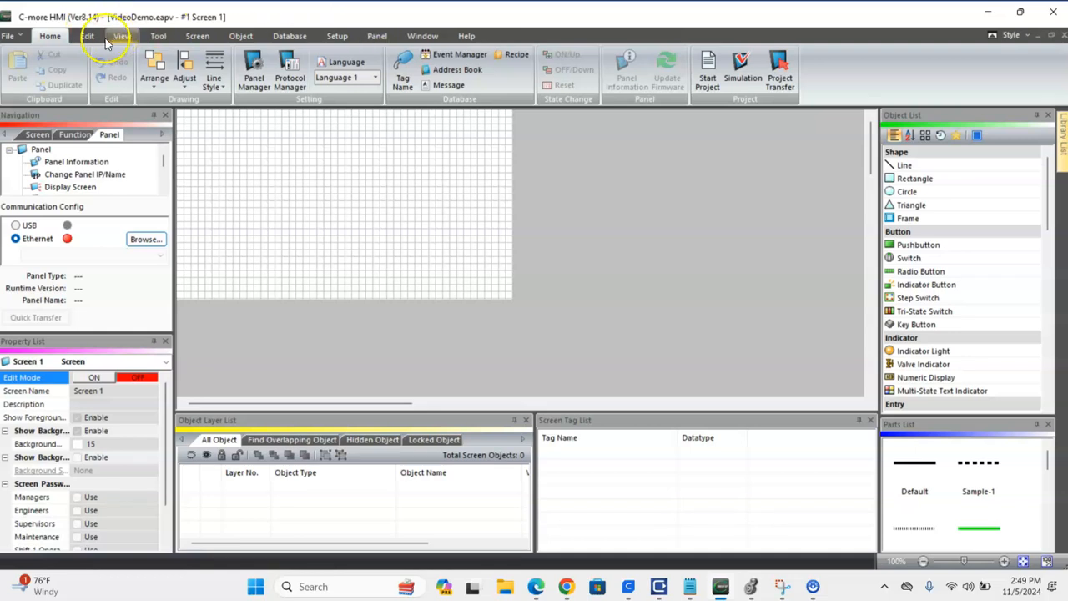
left_click(87, 38)
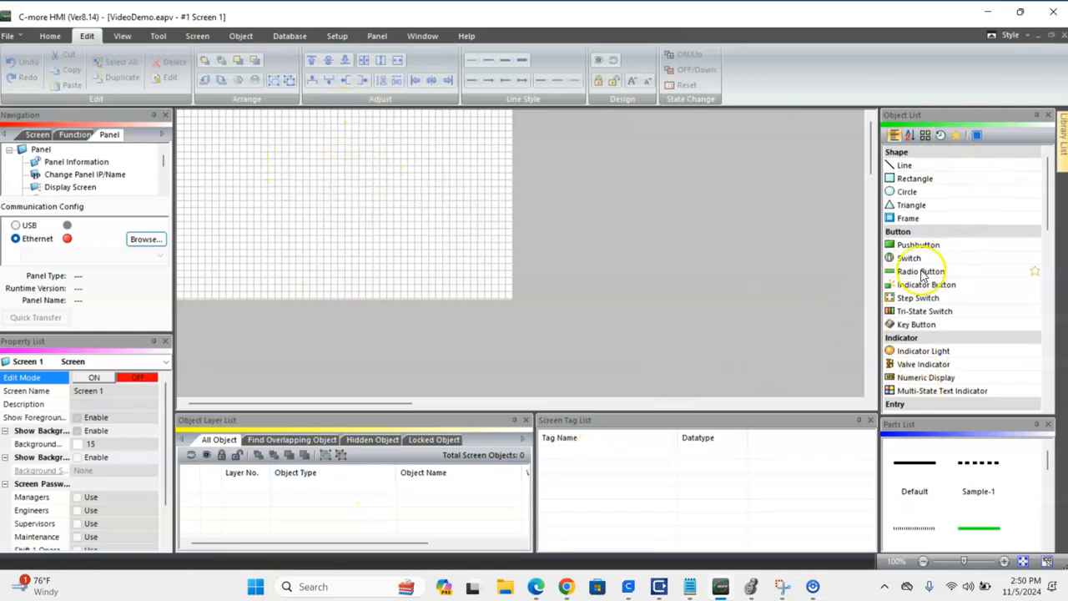
Hide the design grid on Screen 1 and display it again.
left_click(123, 40)
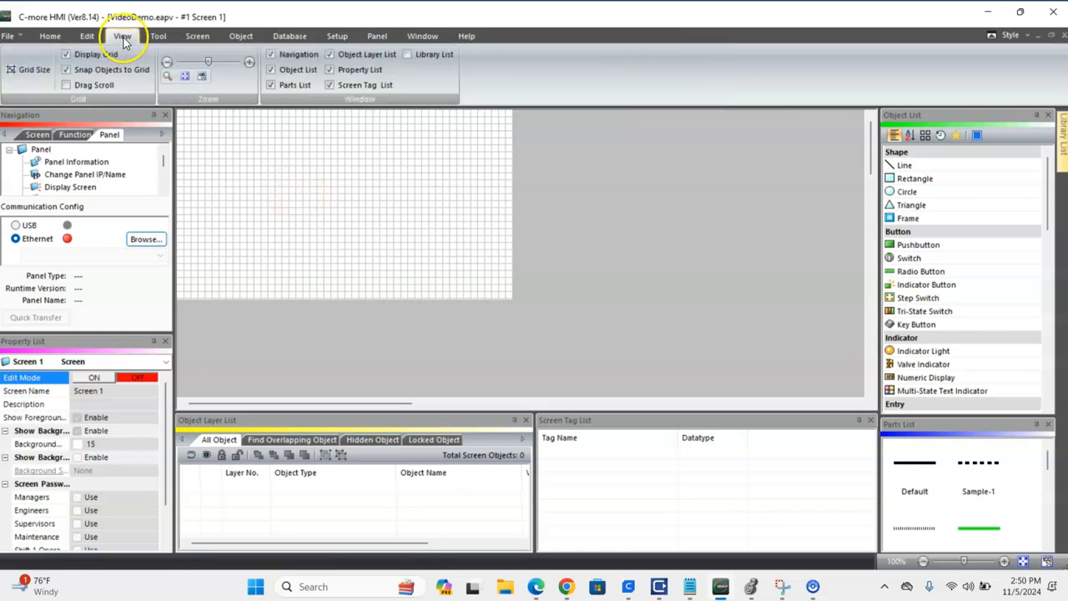
left_click(67, 55)
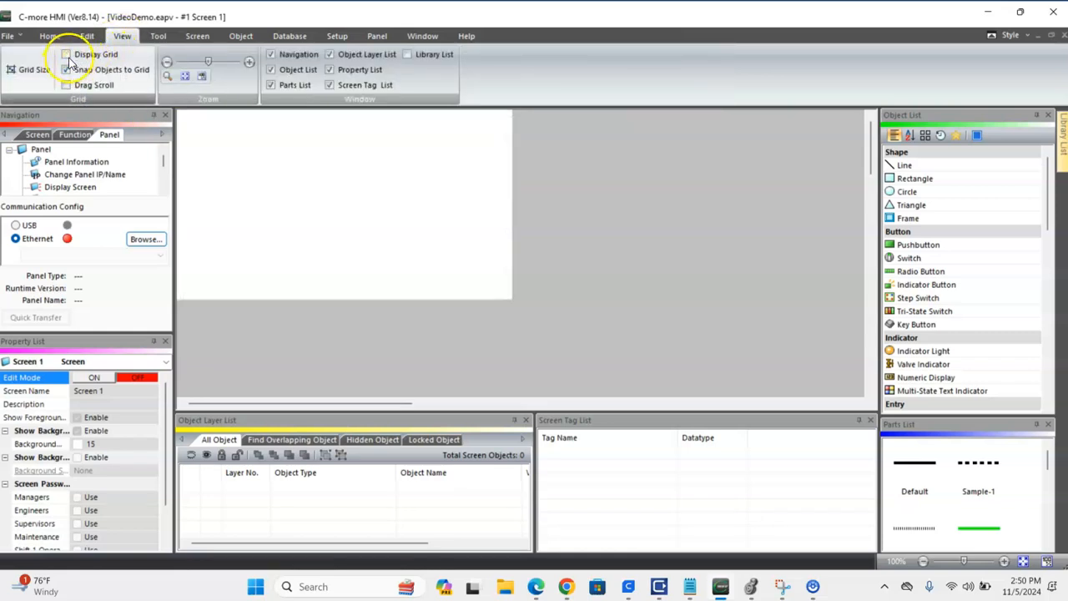
left_click(65, 55)
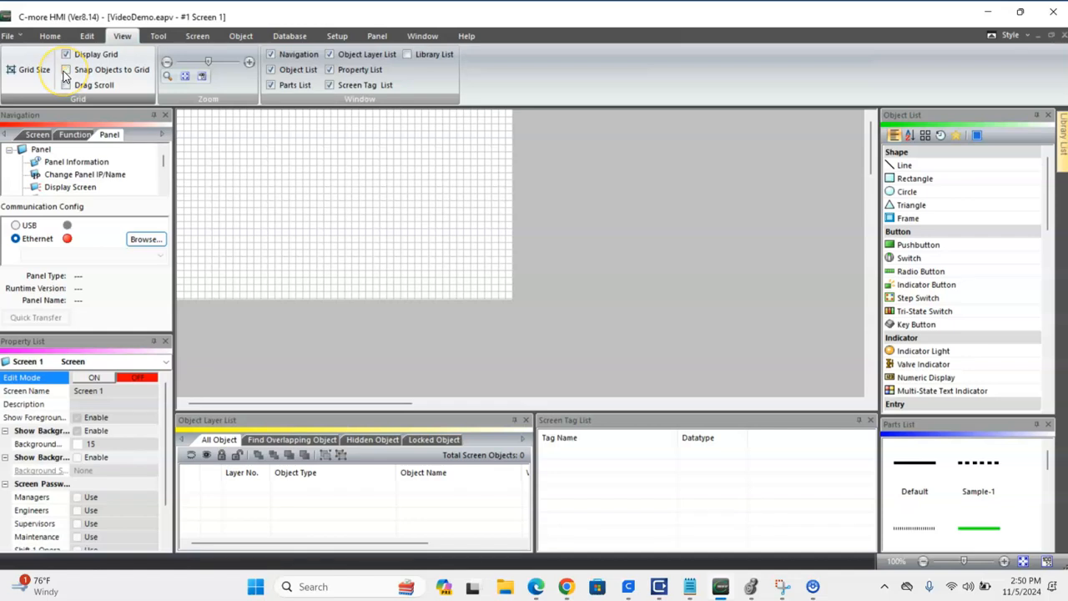
Look through the Tool, Screen, Object, Database, Setup and Home commands, bringing up the project's screen thumbnails along the way.
left_click(158, 35)
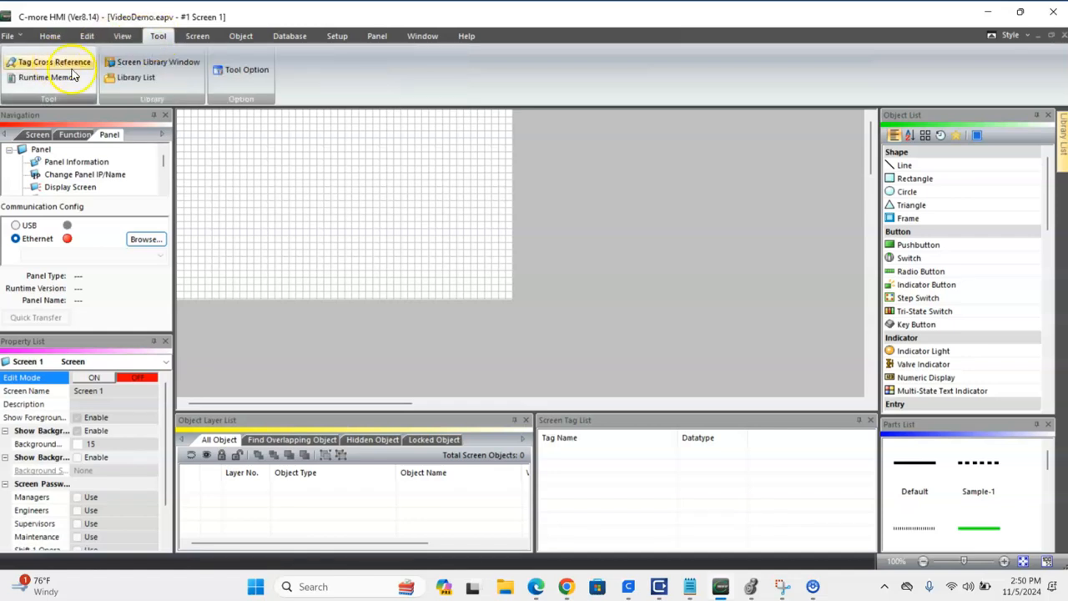
left_click(196, 36)
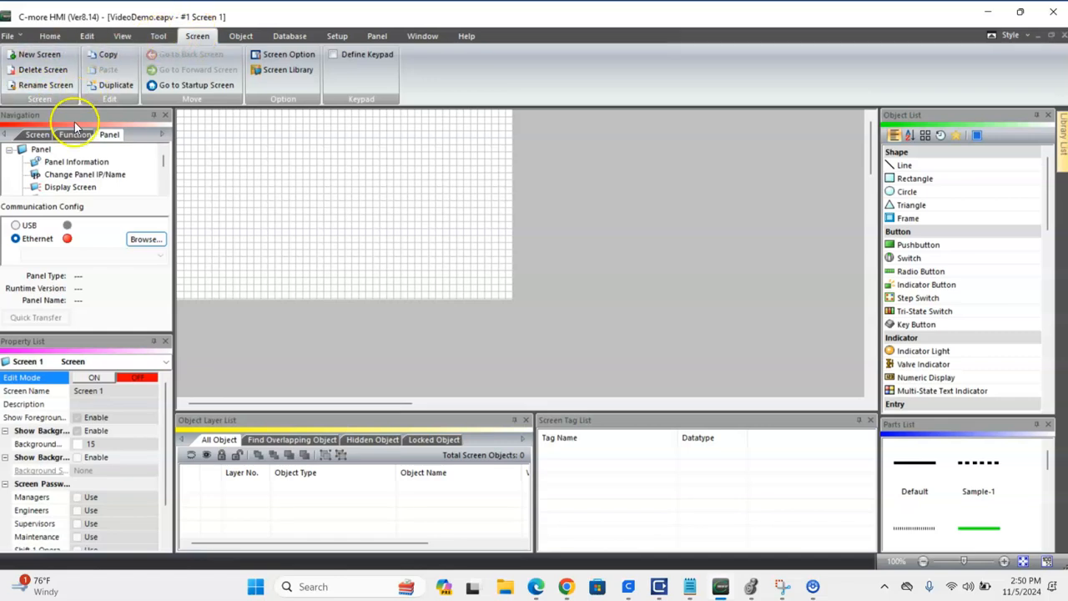
left_click(35, 135)
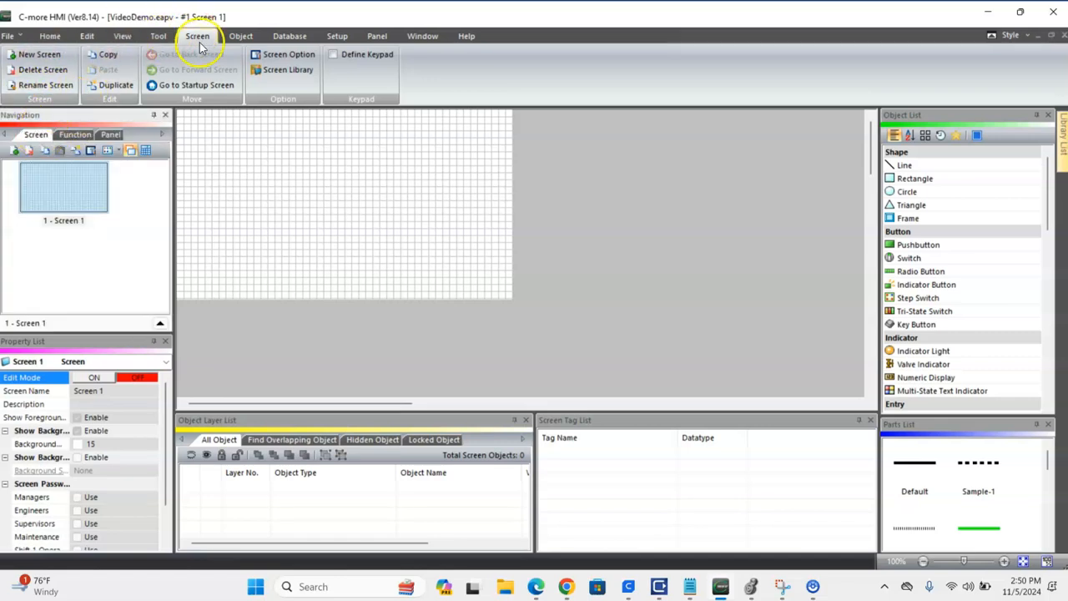
left_click(240, 36)
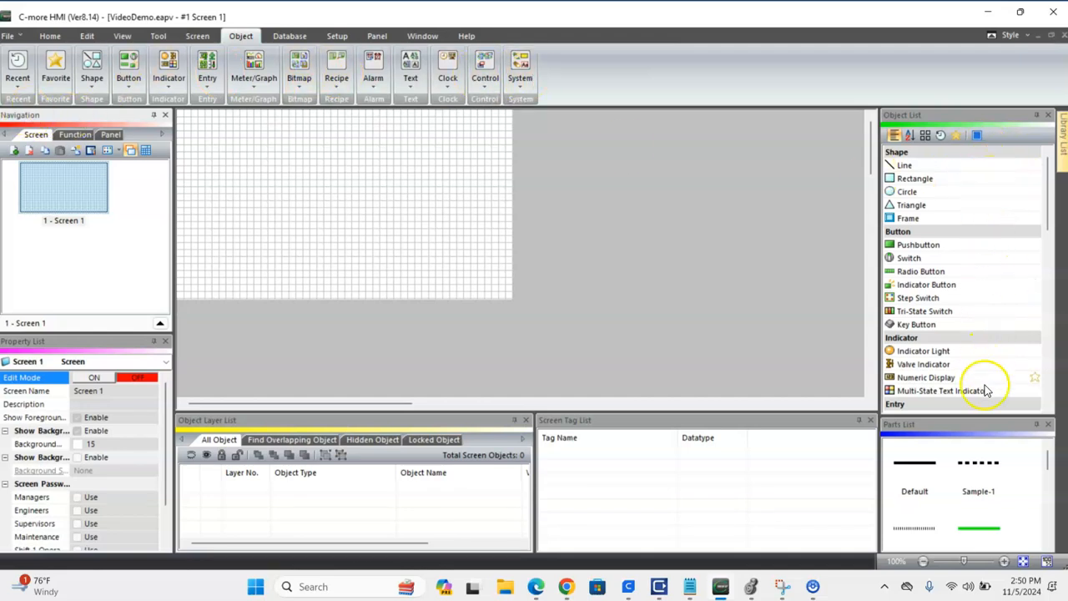
left_click(294, 36)
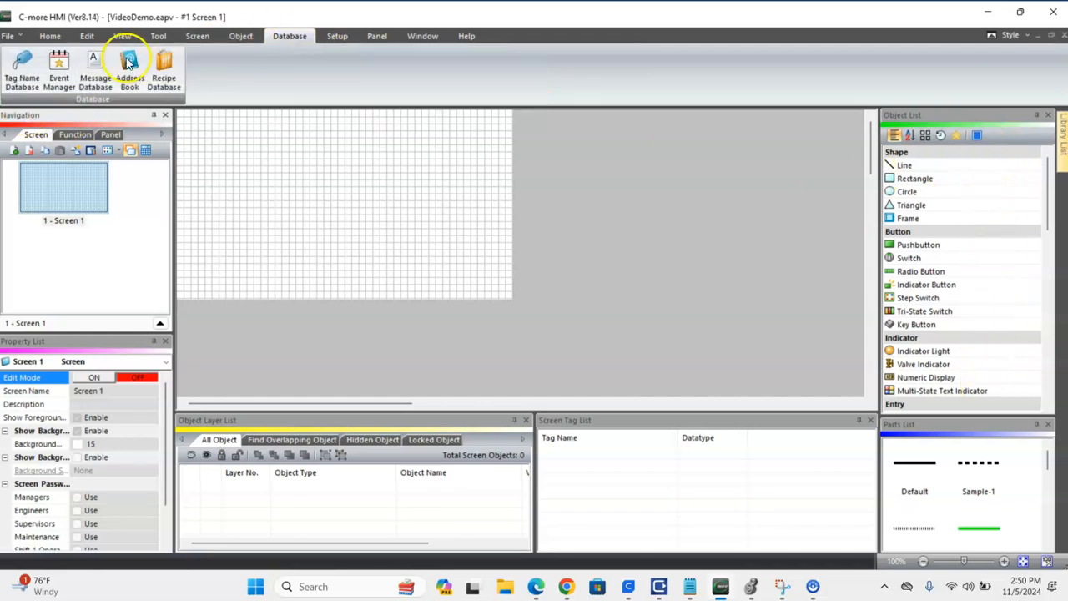
left_click(338, 36)
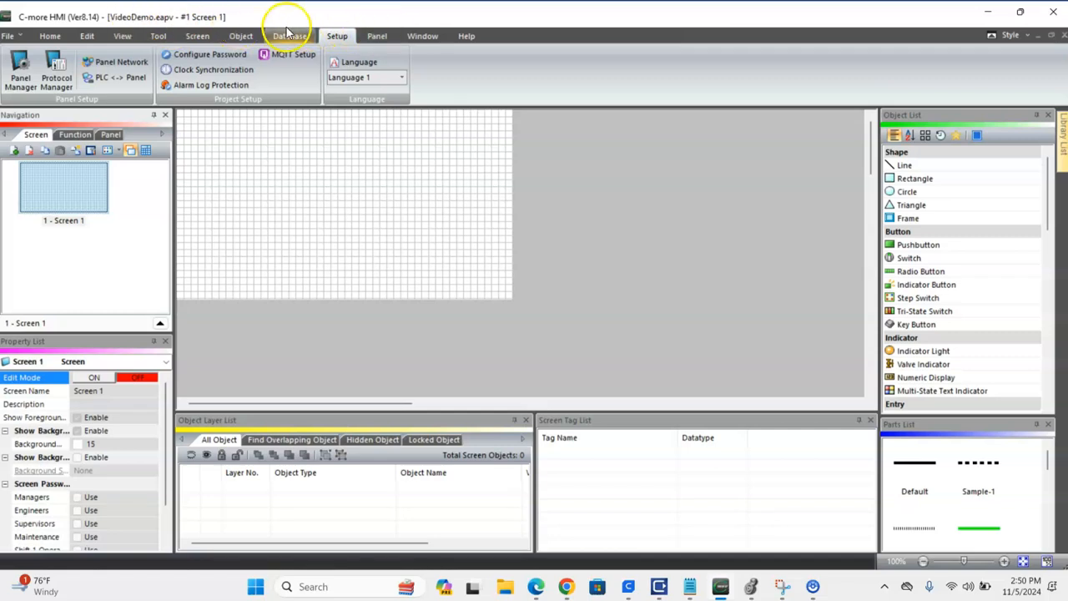
left_click(50, 36)
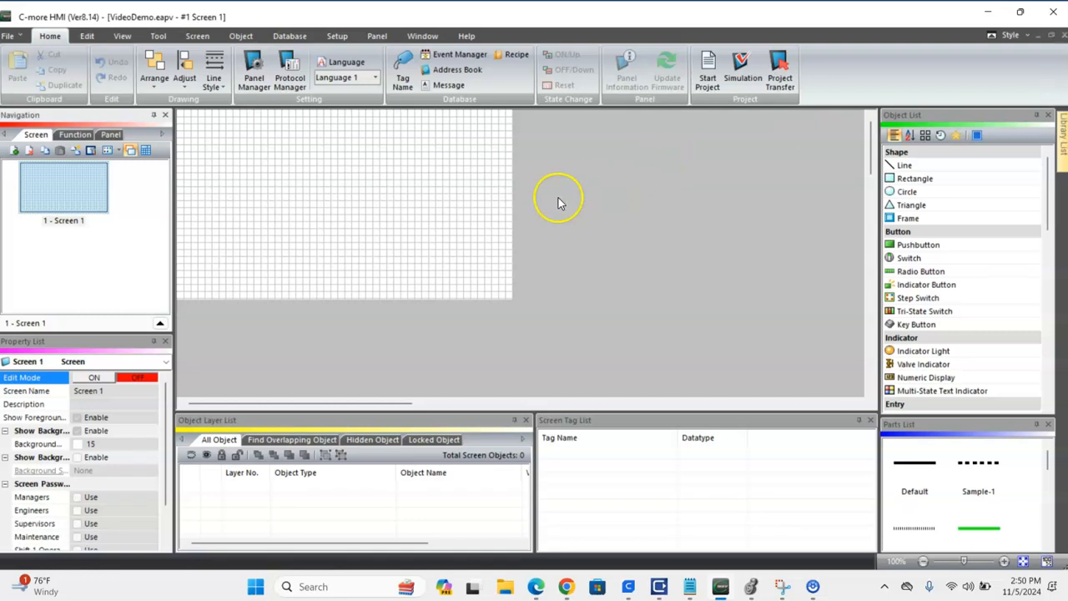
Try placing a pushbutton in the upper-left area of Screen 1 to view its settings, and cancel the placement.
left_click(65, 195)
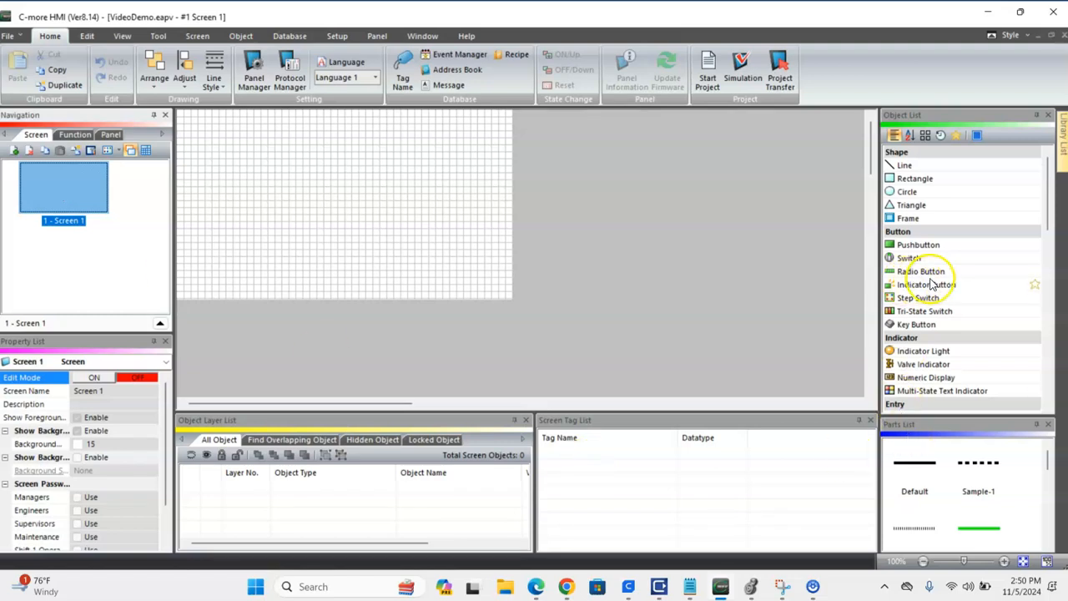
left_click(932, 245)
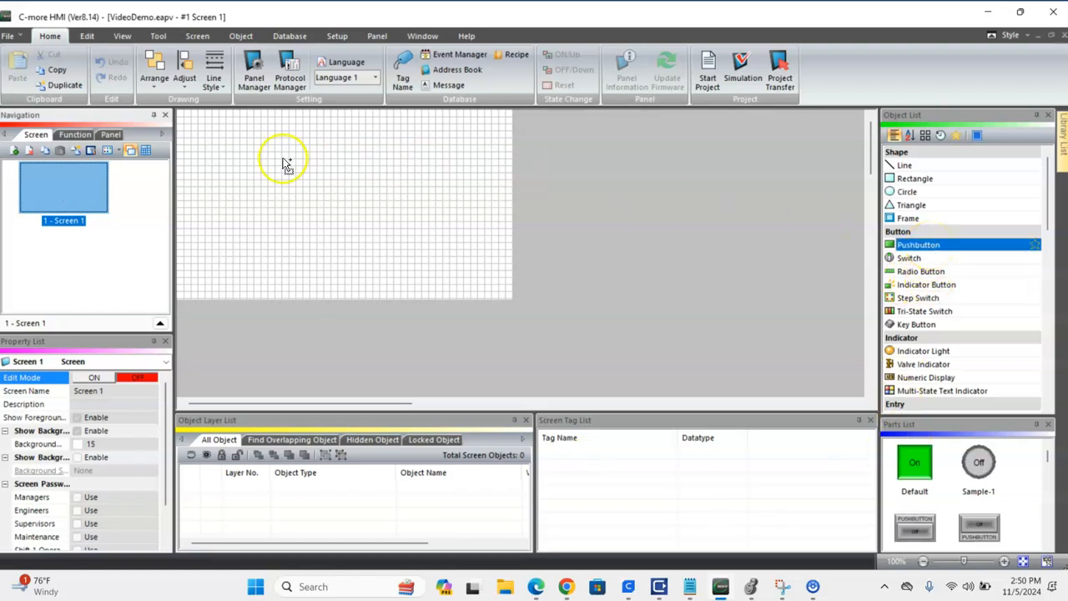
left_click(234, 145)
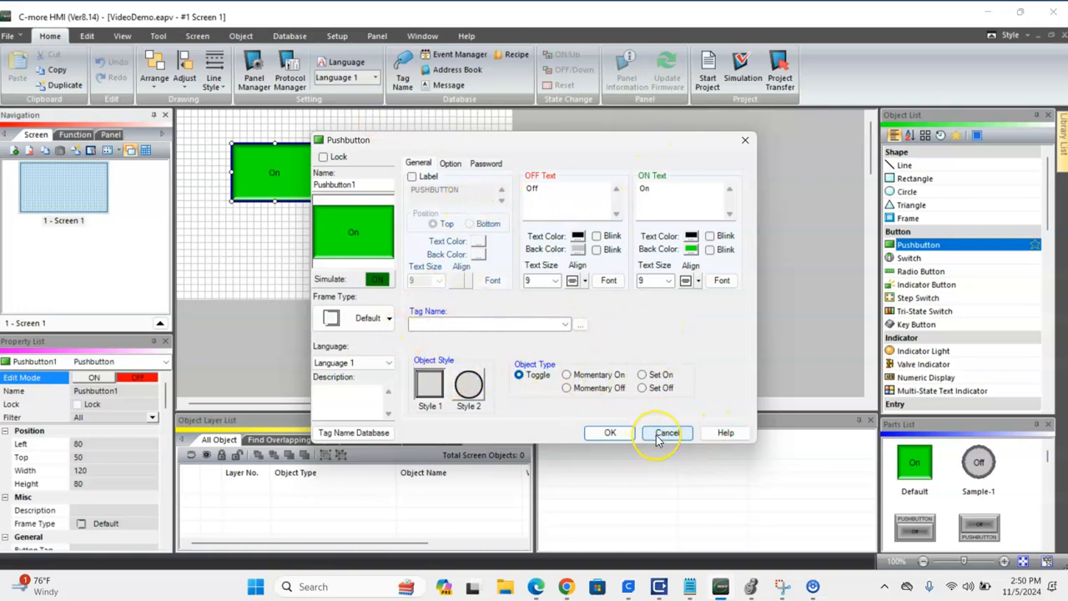
left_click(656, 435)
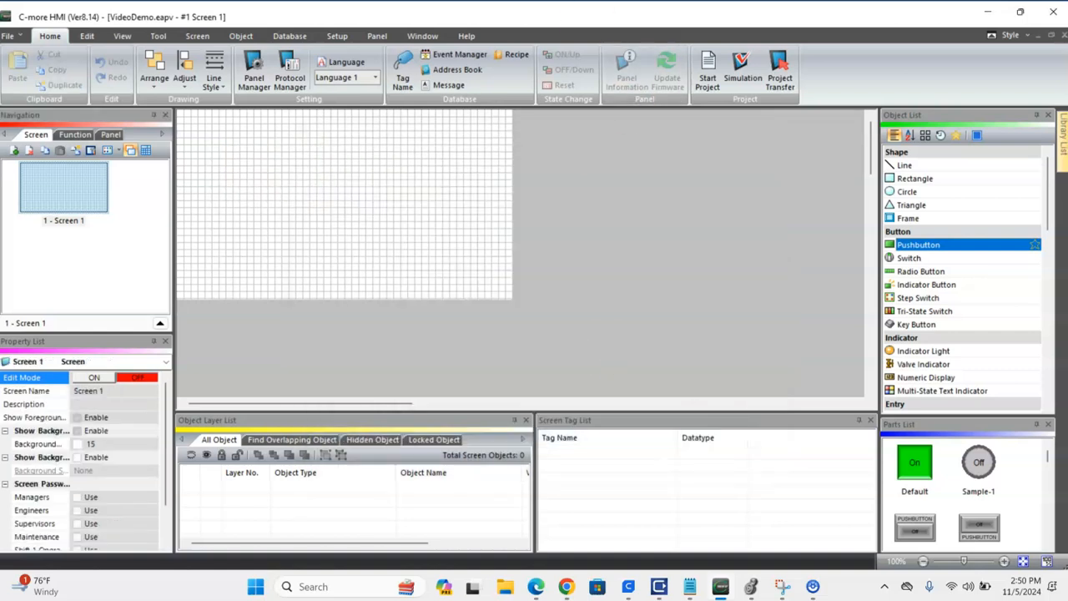
left_click(812, 590)
mouse_move(797, 534)
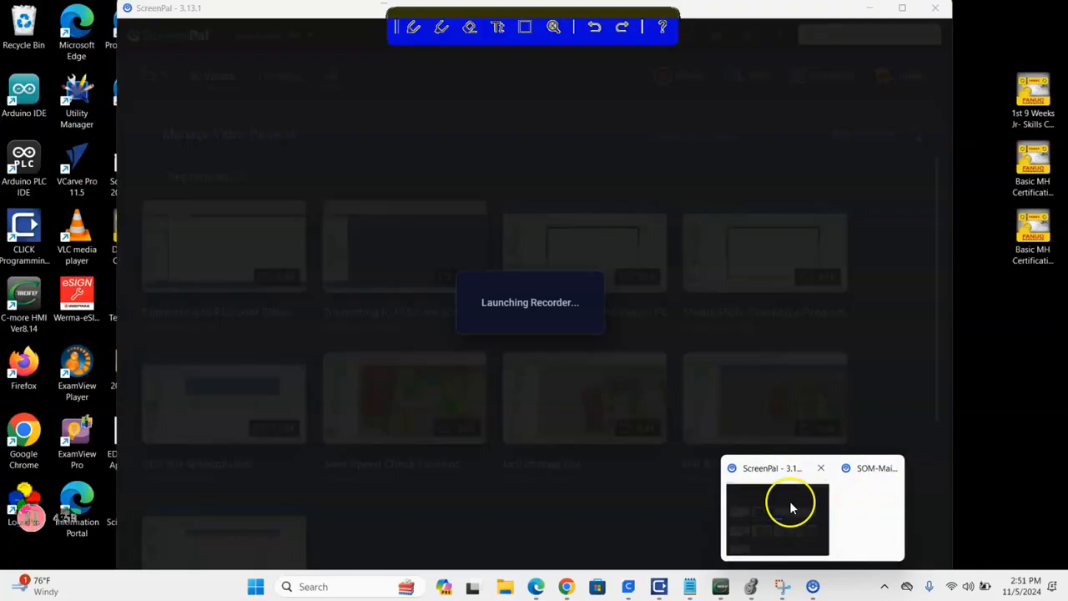
left_click(793, 508)
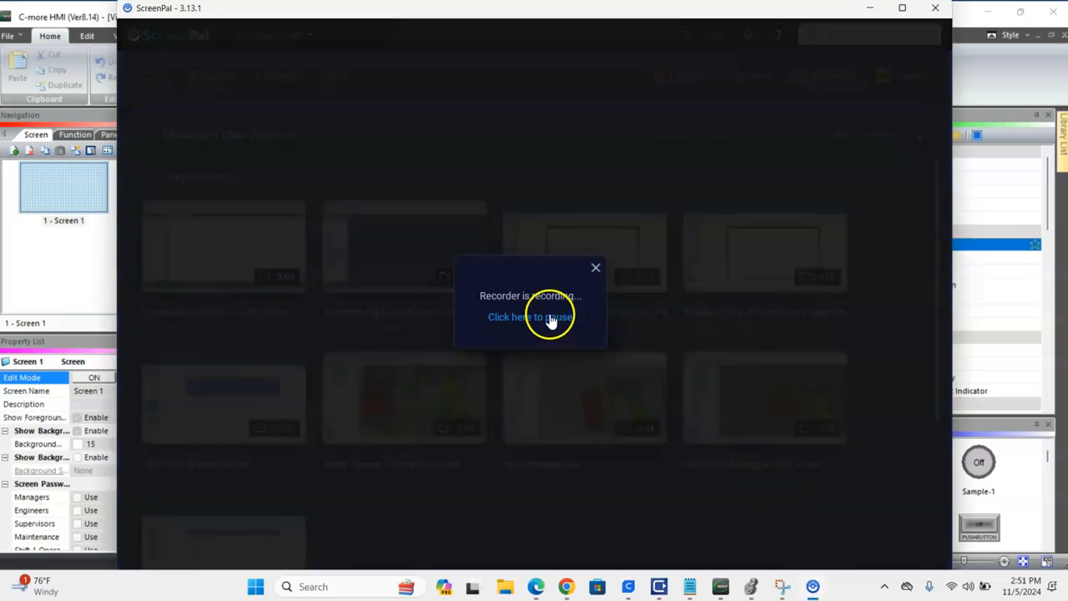